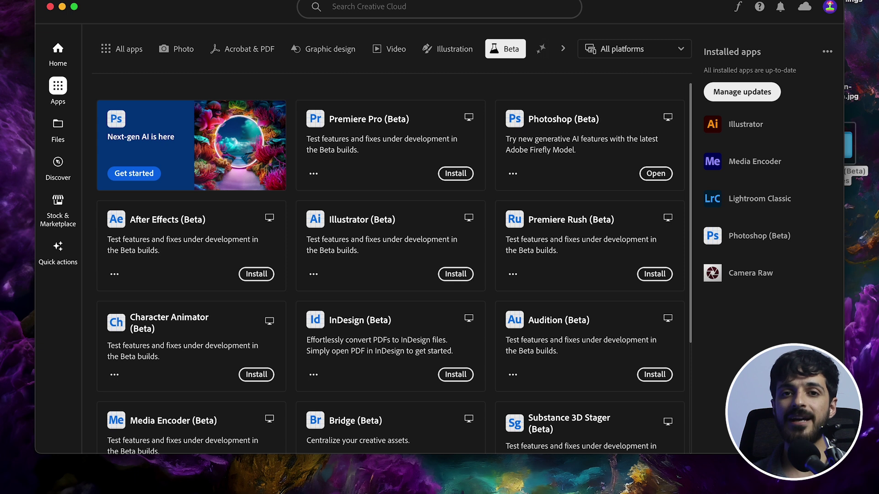
- Remove the background of the white horse photo and generate a new one with the prompt "horse race track"
mouse_move(495, 489)
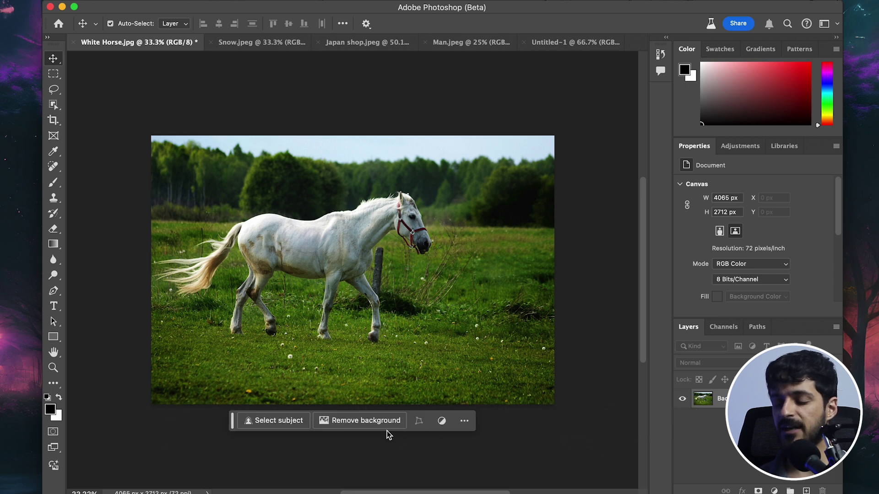
left_click(371, 429)
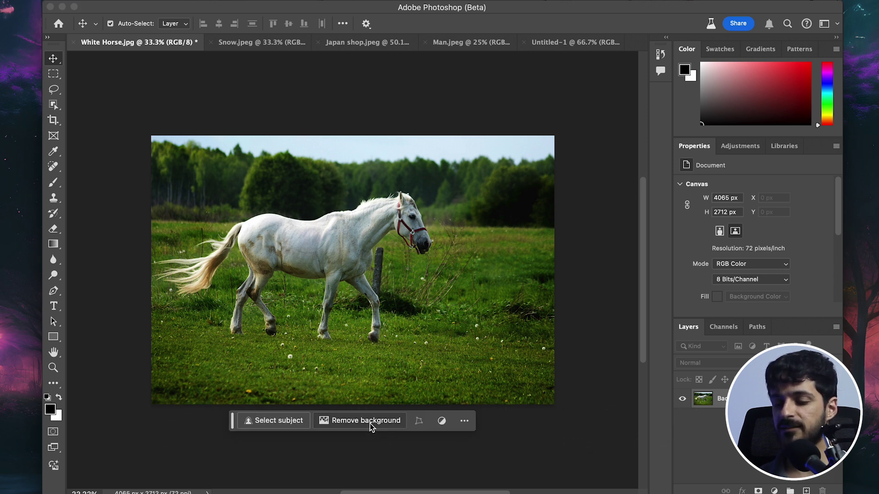
left_click(293, 420)
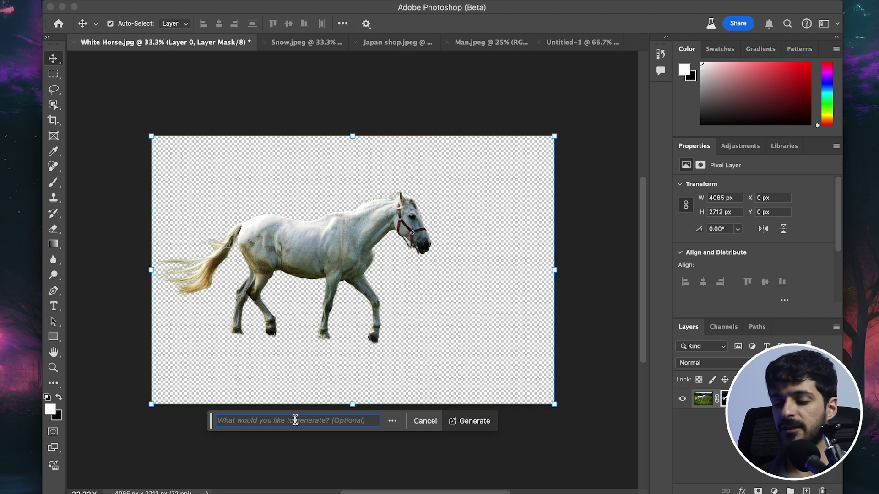
type("h")
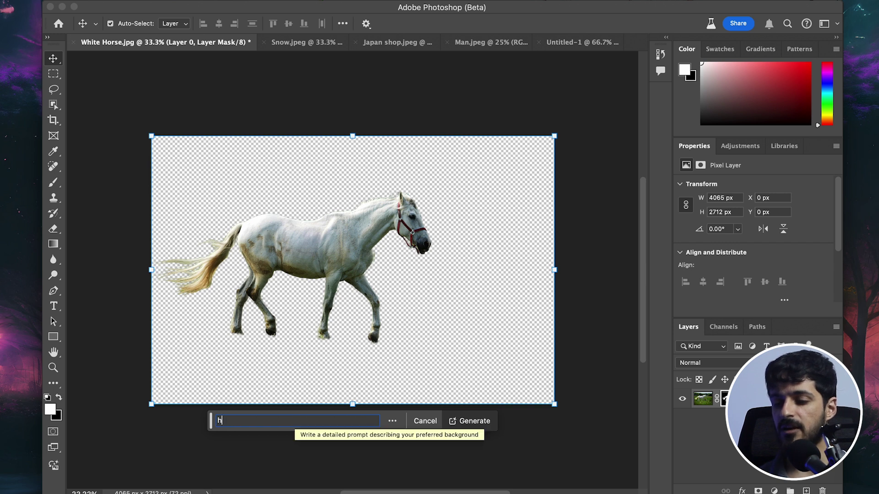
type("orse r")
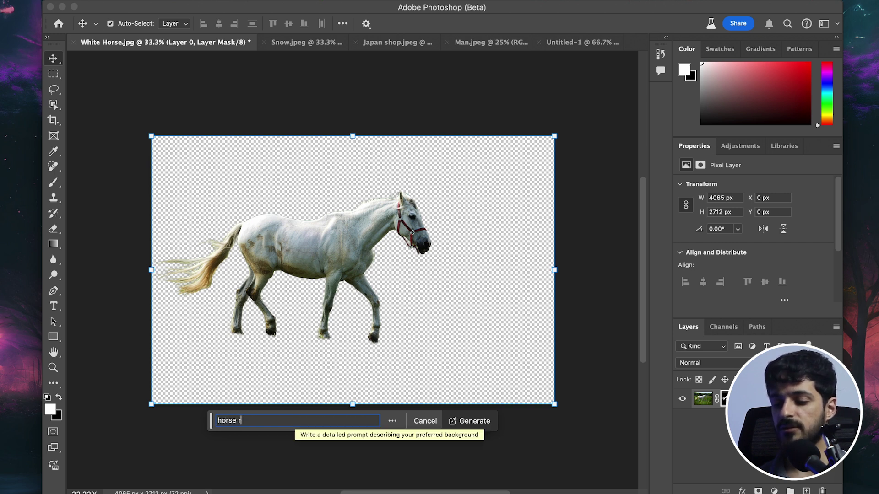
type("ace track")
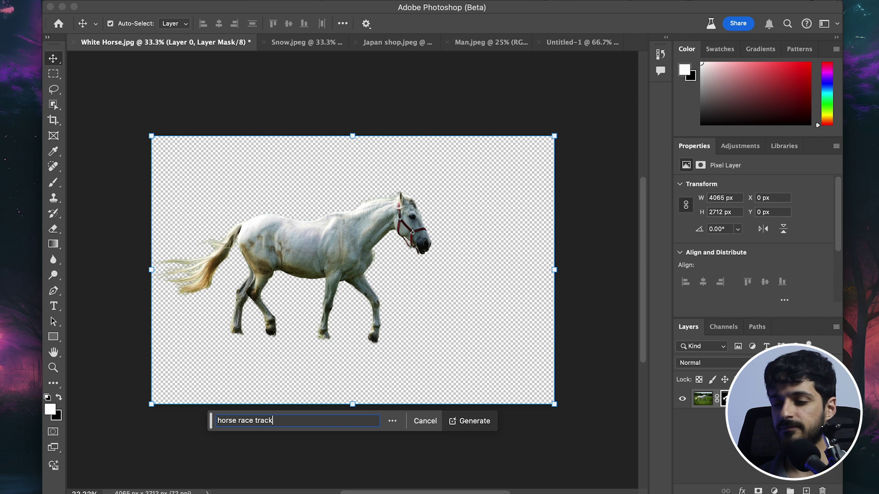
key("Return")
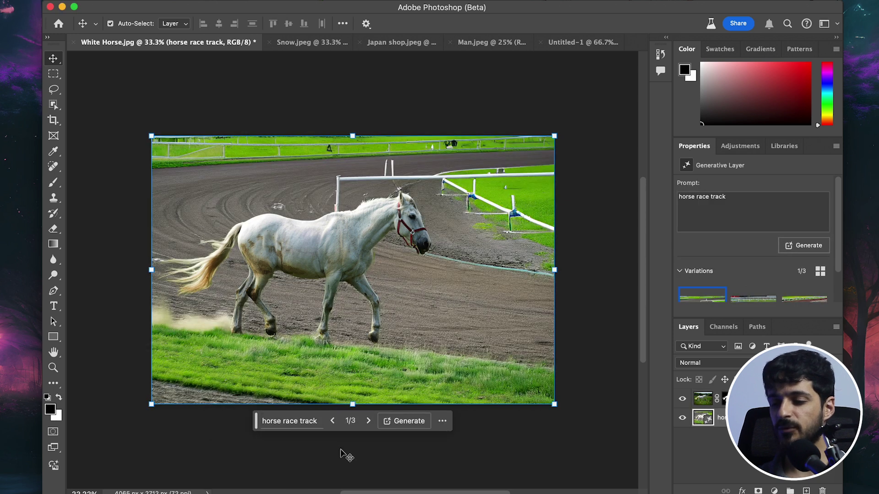
- Compare the generated race track backgrounds up to the third variation and go back one variation
left_click(367, 421)
left_click(368, 421)
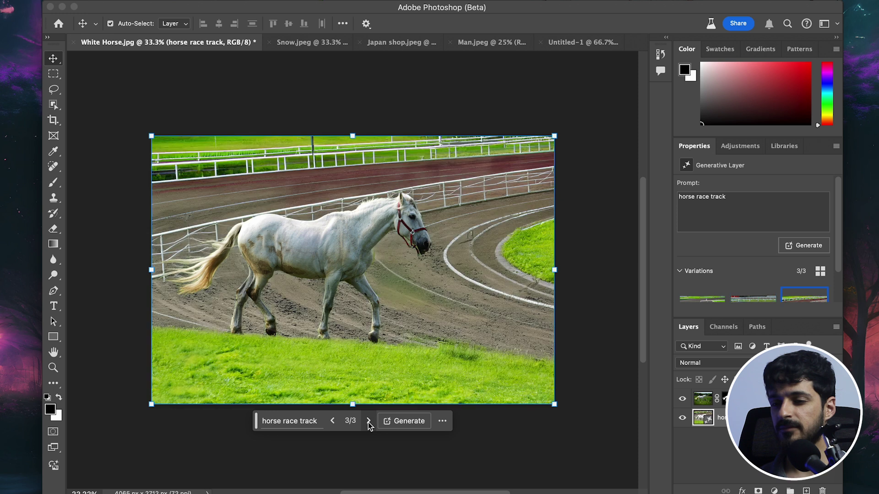
left_click(333, 421)
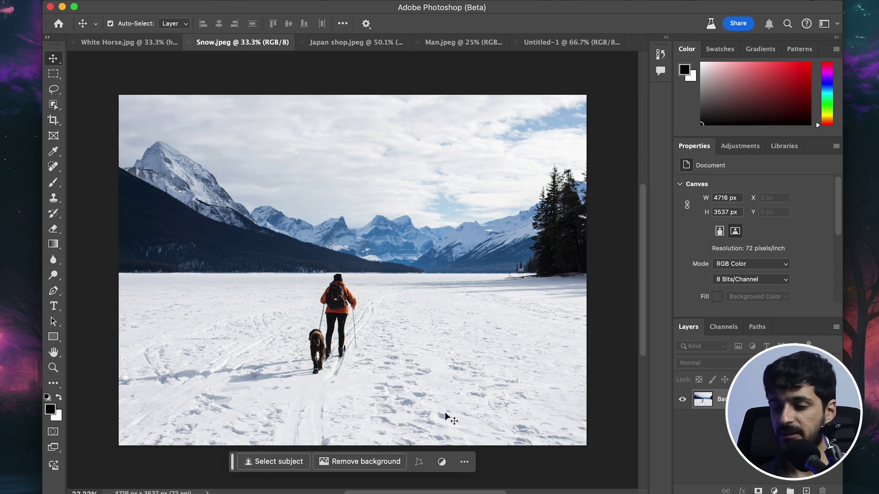
- Lasso a patch of snow just behind the dog, apply Generative Fill with the prompt "penguin", and choose the third variation
key("l")
mouse_move(337, 431)
left_mouse_down()
mouse_move(317, 373)
mouse_move(266, 370)
mouse_move(262, 408)
mouse_move(295, 433)
mouse_move(336, 430)
left_mouse_up()
left_click(241, 452)
type("penguin")
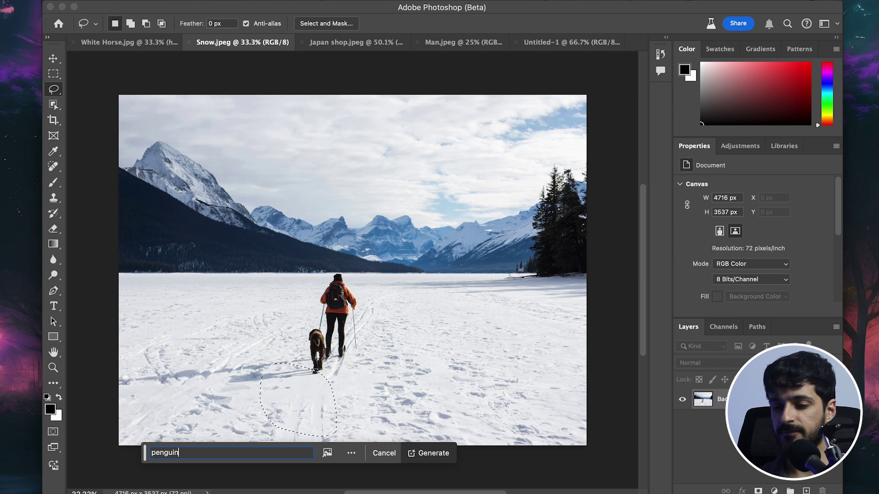
key("Return")
left_click(326, 455)
left_click(326, 454)
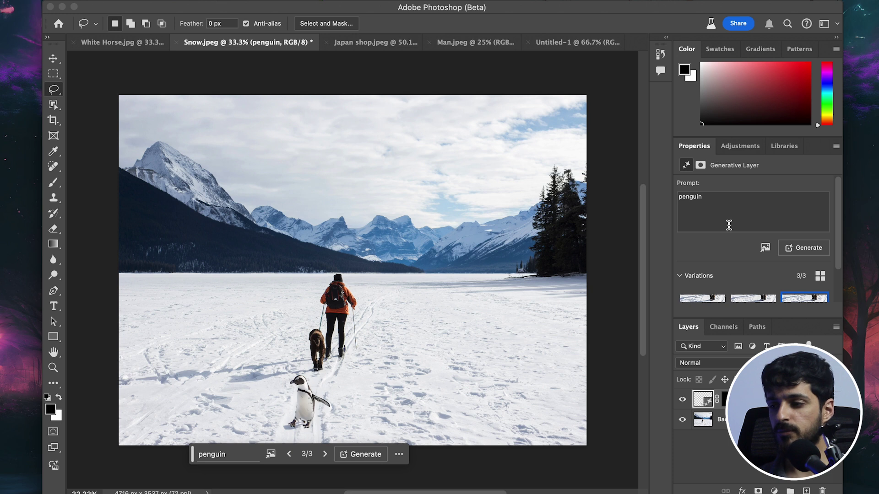
- Generate similar variations based on the third penguin variation
scroll(729, 225, "down", 2)
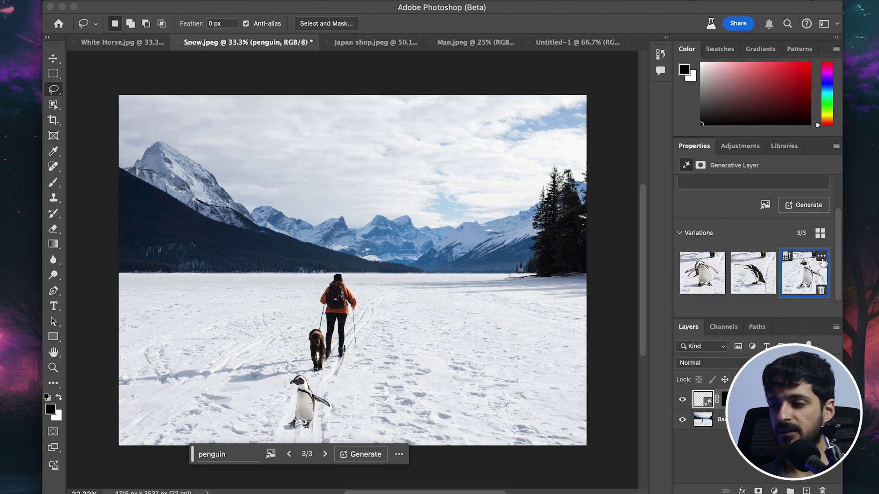
left_click(822, 259)
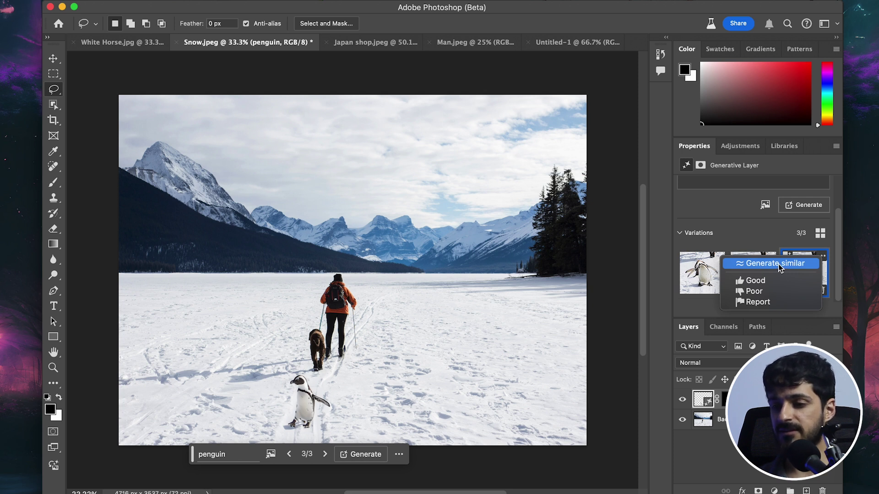
left_click(778, 264)
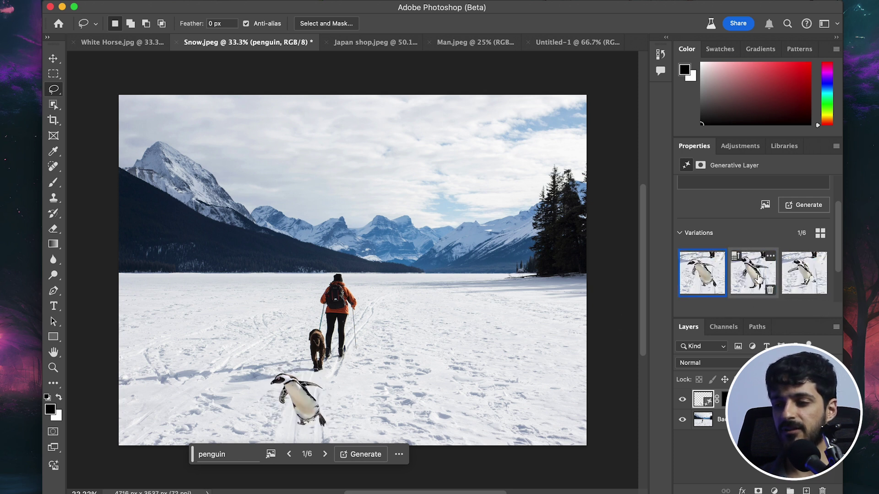
- Compare the first three of the similar penguin variations and select the third one
left_click(759, 279)
left_click(788, 280)
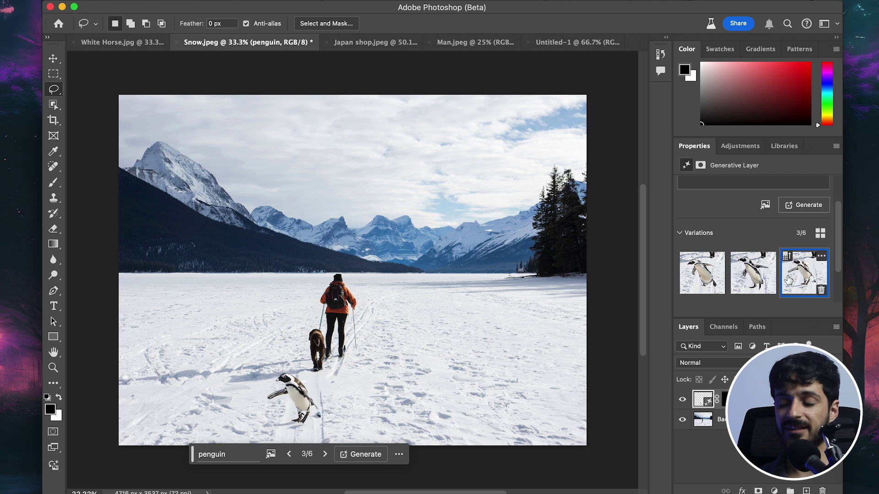
left_click(705, 278)
left_click(752, 279)
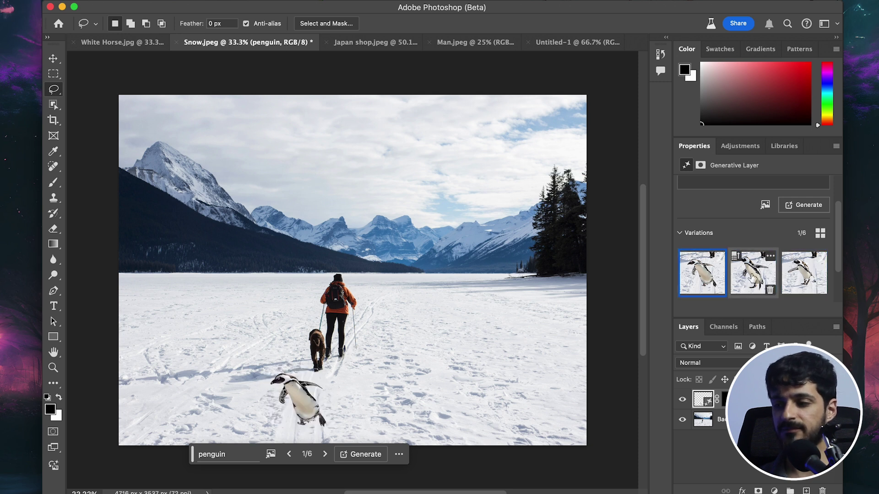
left_click(800, 276)
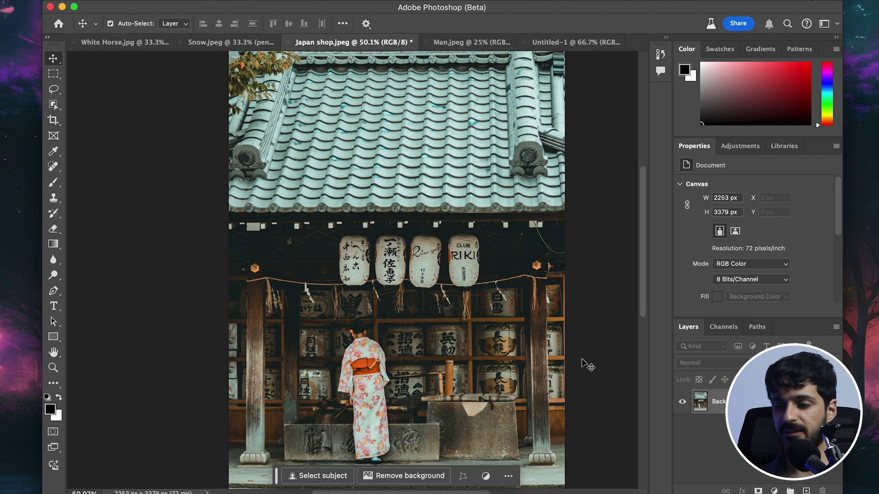
- Lasso a large area of the shop's roof tiles, apply Generative Fill with the prompt "monkey", and choose the third variation
scroll(434, 190, "up", 1)
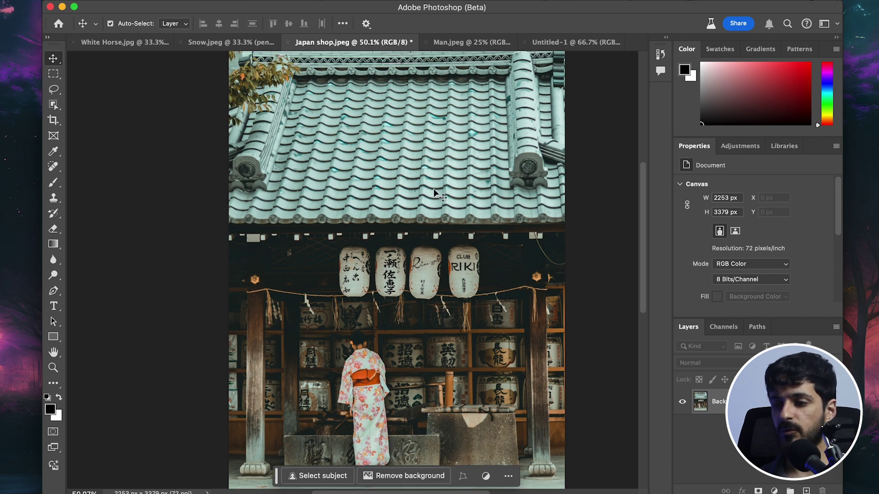
left_click(54, 90)
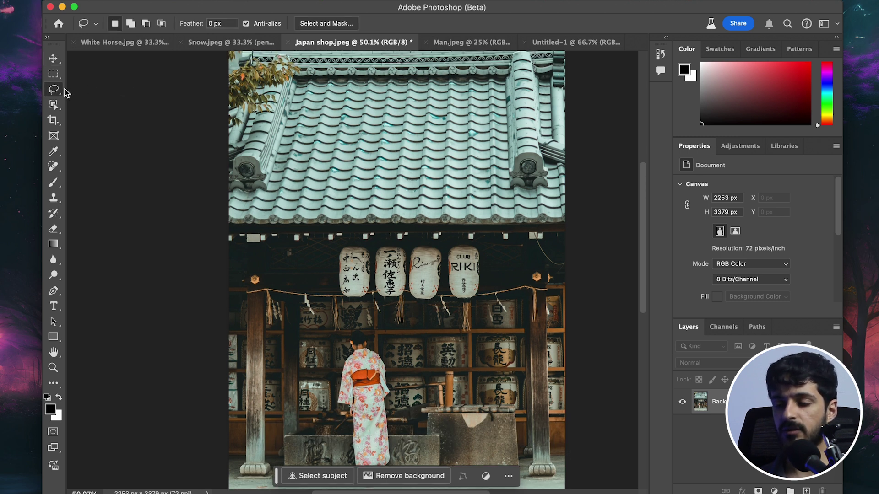
mouse_move(427, 190)
left_mouse_down()
mouse_move(454, 184)
mouse_move(498, 125)
mouse_move(447, 88)
mouse_move(373, 75)
mouse_move(306, 99)
mouse_move(300, 152)
mouse_move(341, 182)
mouse_move(423, 199)
left_mouse_up()
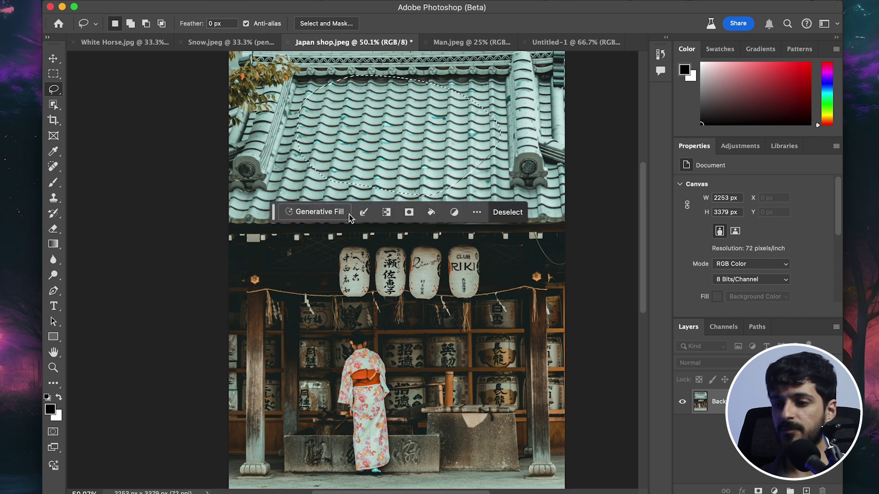
left_click(344, 212)
type("monke")
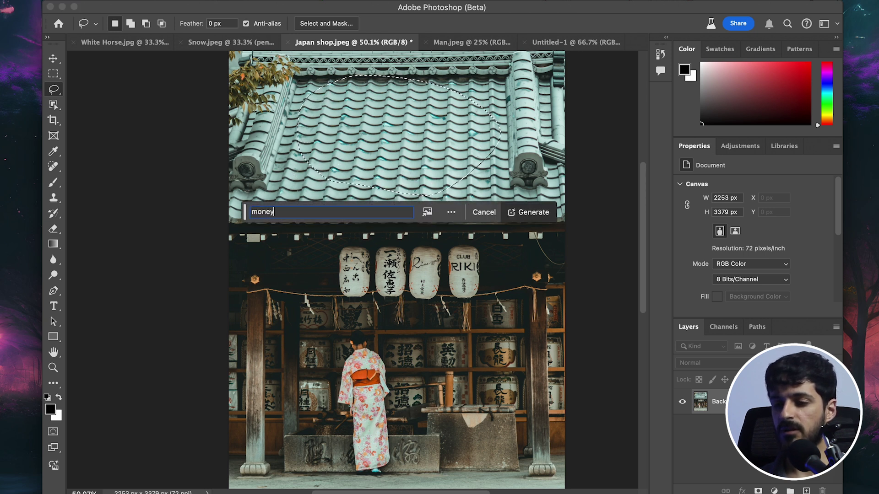
type("y")
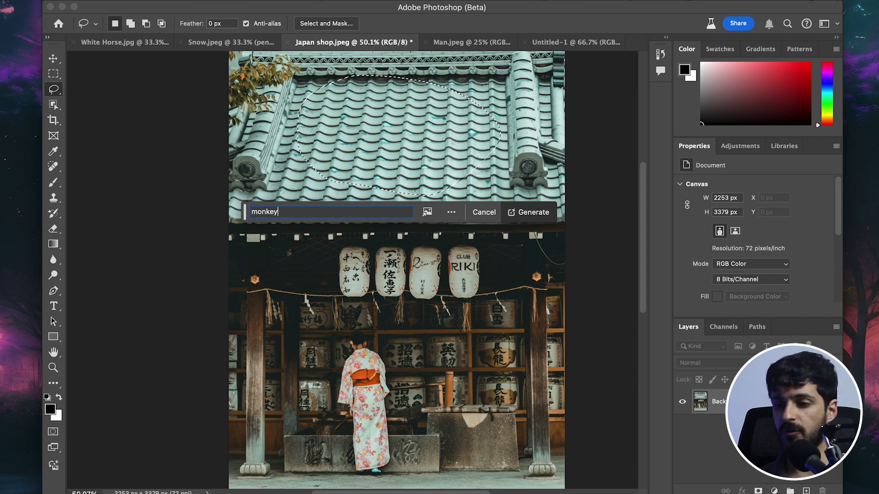
key("Return")
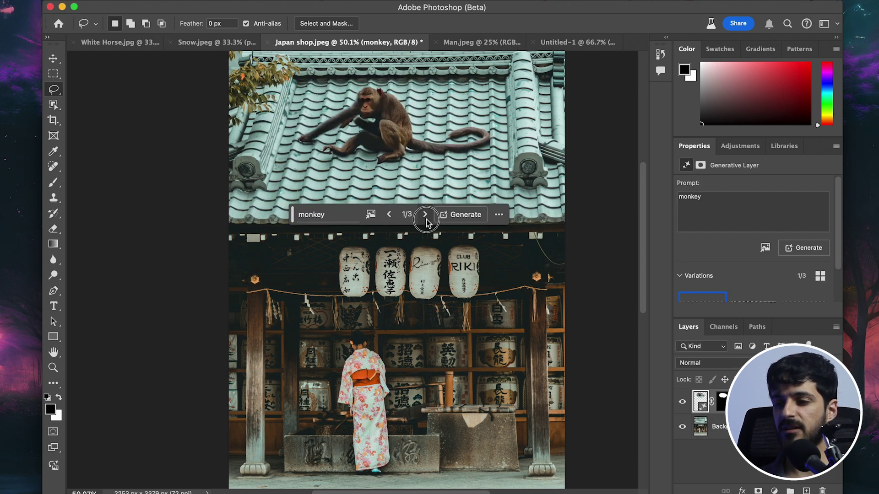
left_click(425, 215)
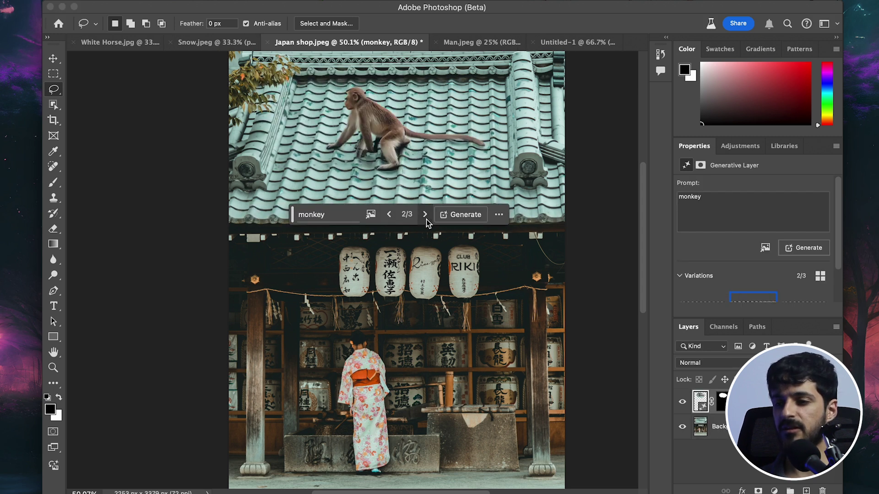
left_click(426, 215)
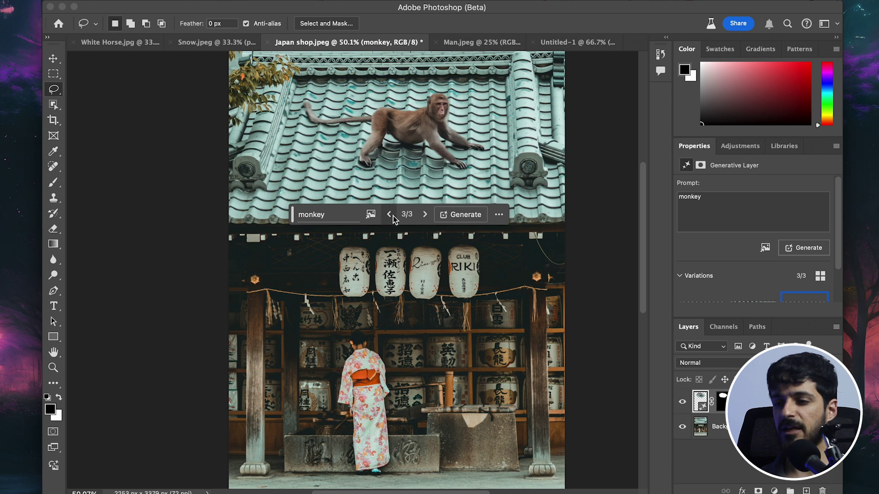
- Enhance the detail of the third monkey variation generated on the shop roof
left_click(54, 59)
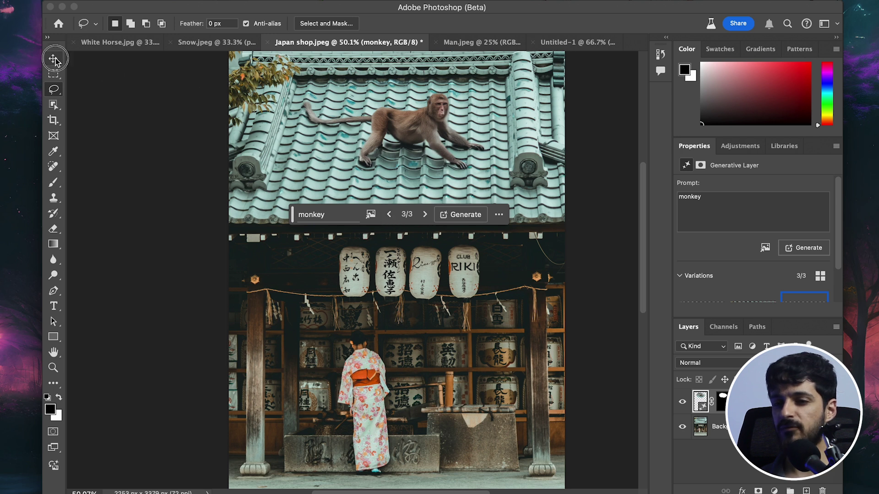
scroll(425, 96, "up", 5)
scroll(513, 90, "up", 3)
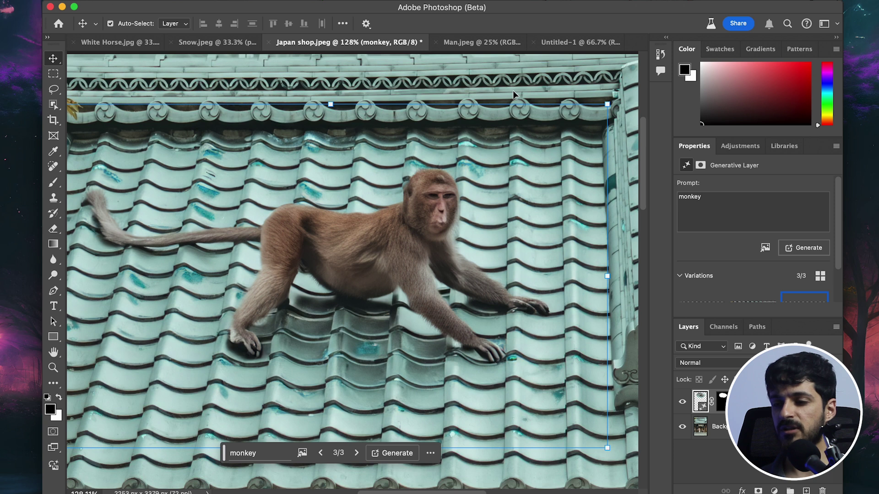
scroll(422, 208, "down", 8)
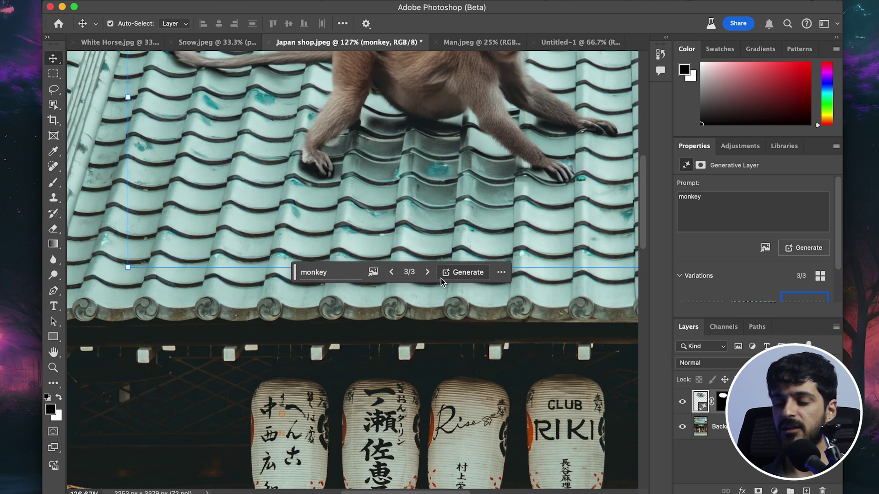
scroll(470, 352, "down", 10)
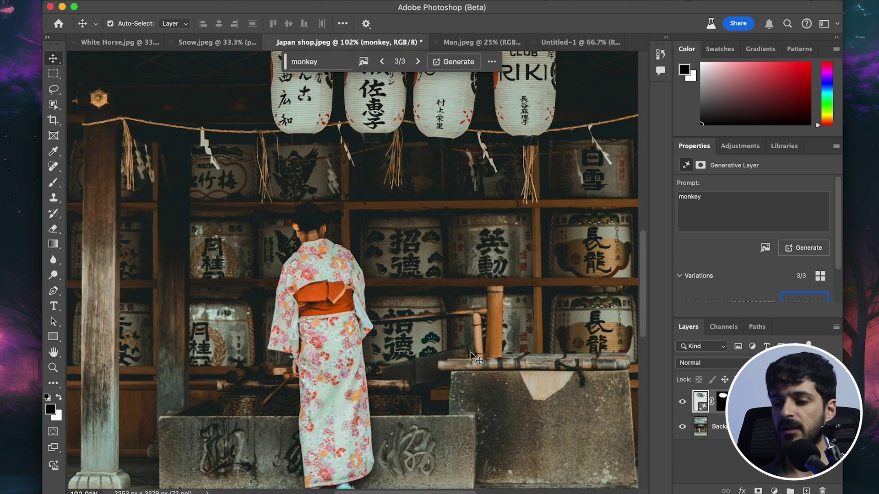
scroll(473, 356, "up", 10)
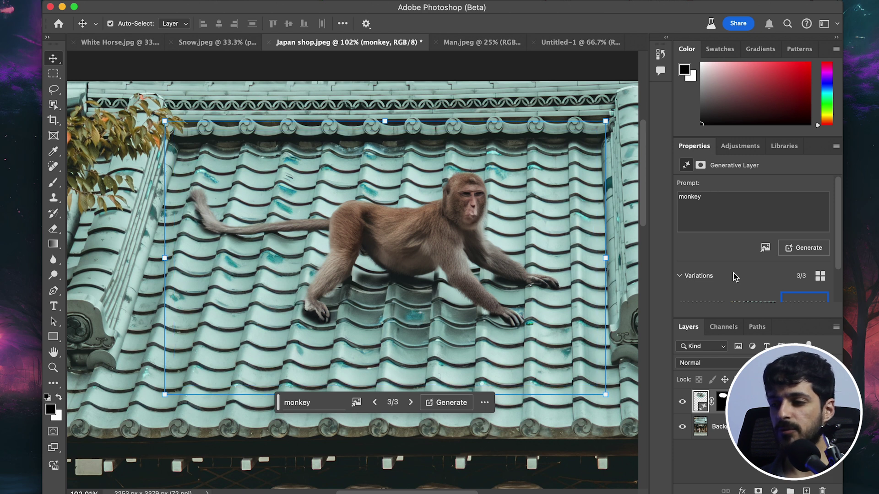
scroll(734, 276, "down", 2)
mouse_move(787, 260)
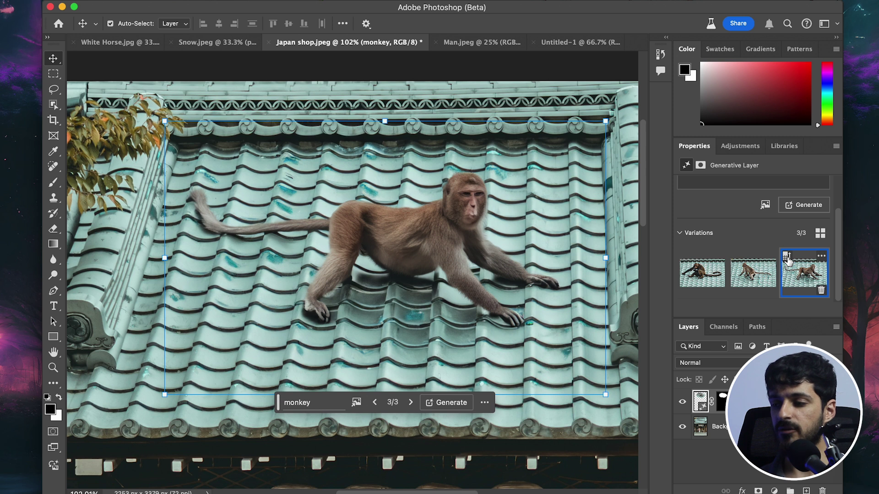
left_click(785, 256)
scroll(406, 185, "down", 3)
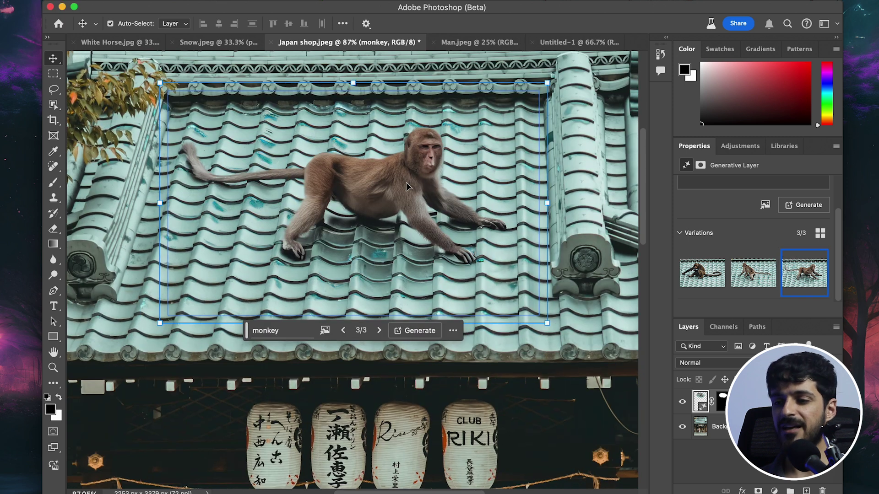
scroll(407, 185, "up", 4)
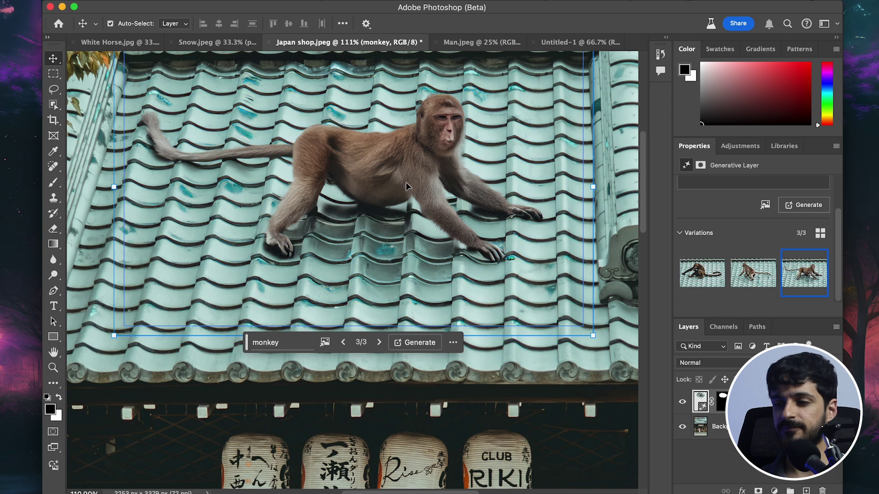
scroll(406, 182, "down", 2)
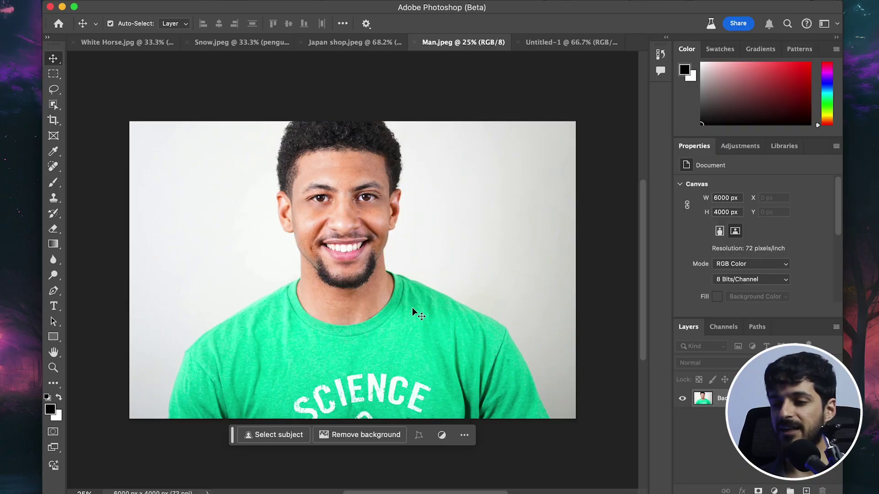
- Lasso the man's green T-shirt with a loose margin around the shoulders, following the neckline and reaching the photo's lower edge
left_click(53, 90)
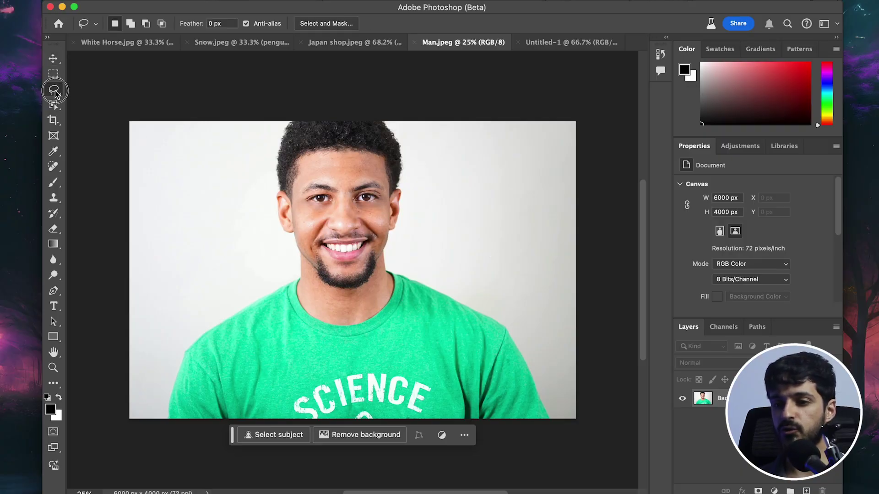
mouse_move(403, 257)
left_mouse_down()
mouse_move(373, 289)
mouse_move(320, 306)
mouse_move(280, 258)
mouse_move(230, 274)
mouse_move(150, 376)
mouse_move(170, 434)
mouse_move(295, 459)
mouse_move(572, 430)
mouse_move(495, 304)
mouse_move(401, 260)
left_mouse_up()
key("shift")
mouse_move(311, 271)
left_mouse_down()
mouse_move(290, 269)
mouse_move(298, 288)
mouse_move(304, 270)
left_mouse_up()
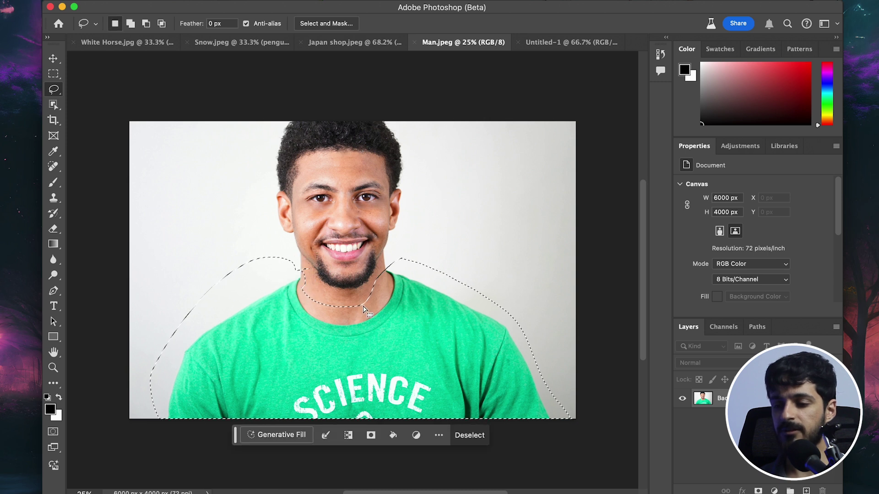
- Apply Generative Fill to the shirt selection using Jacket.webp as the reference image and no prompt, and go through to the third variation
left_click(293, 436)
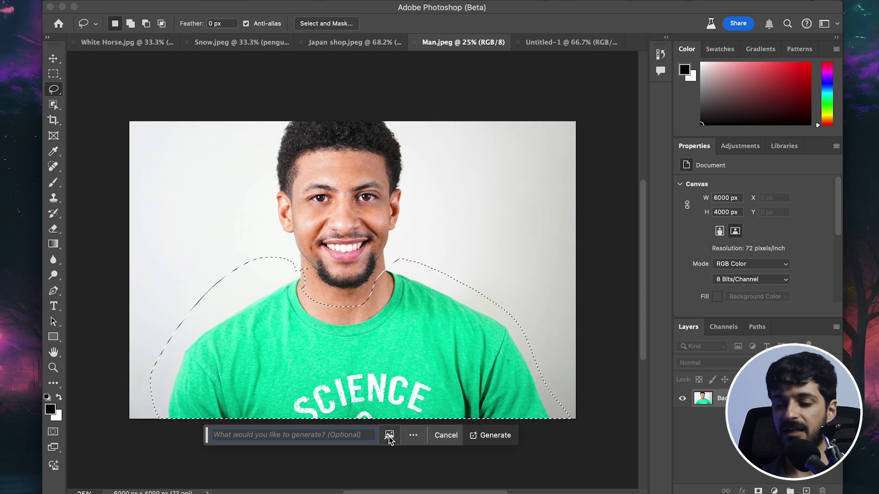
mouse_move(390, 440)
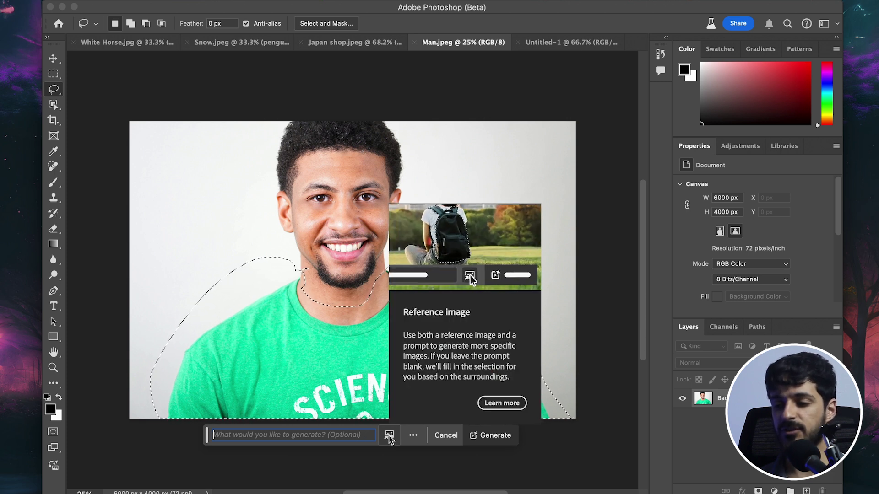
left_click(390, 439)
left_click(422, 384)
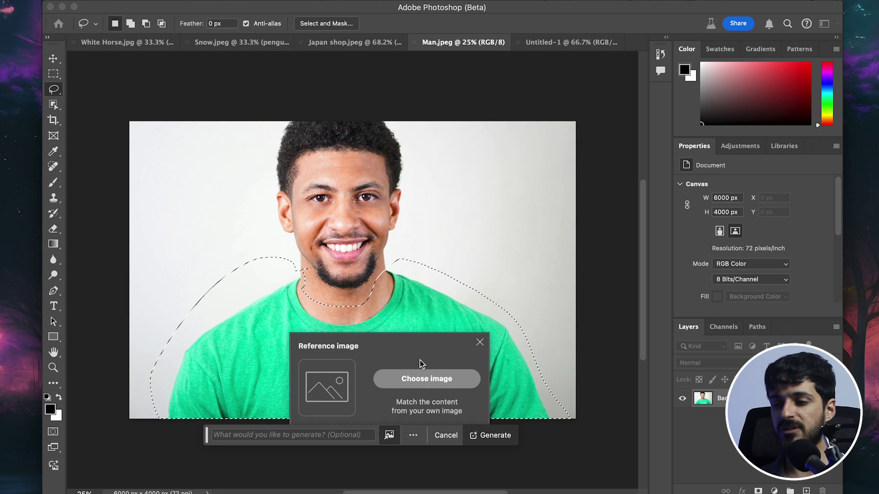
left_click(346, 128)
key("space")
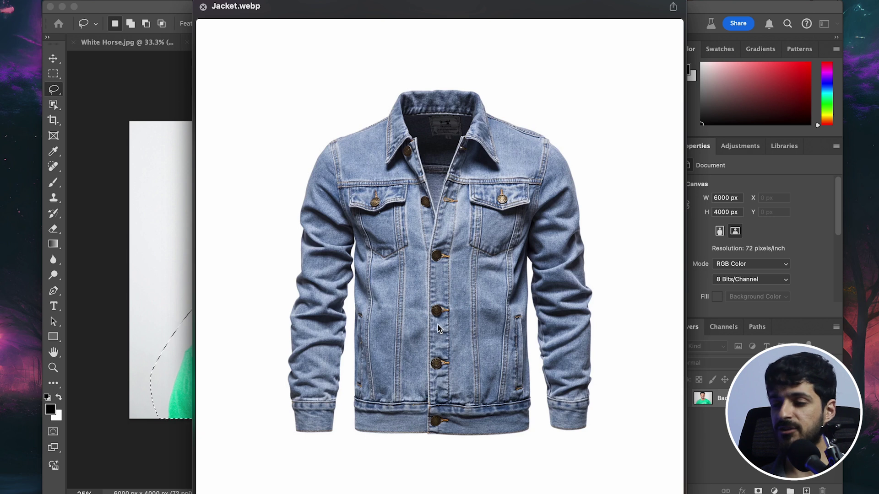
key("space")
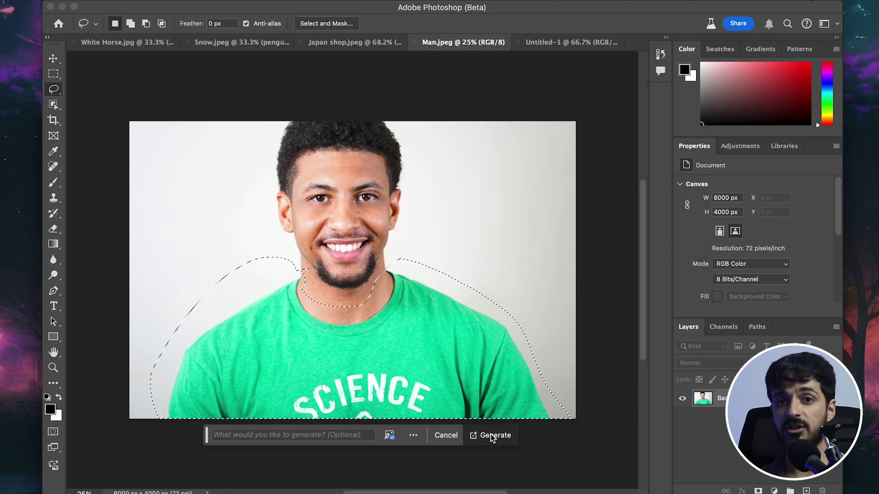
left_click(492, 437)
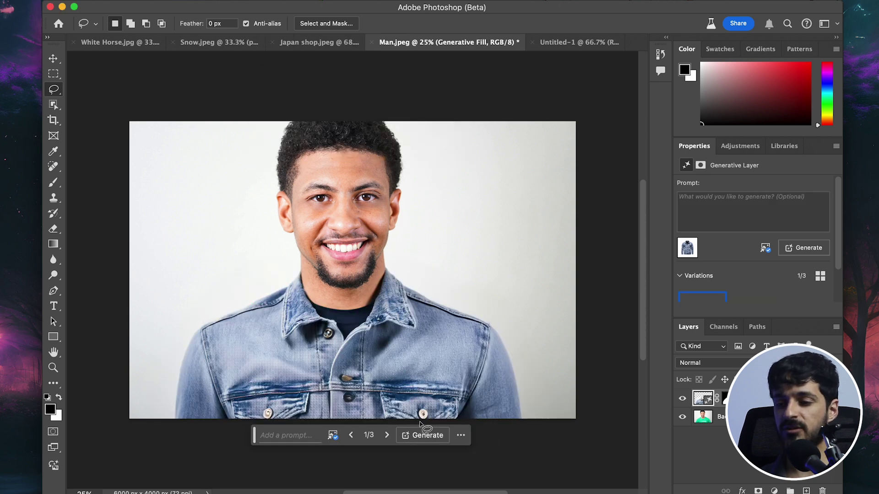
left_click(388, 435)
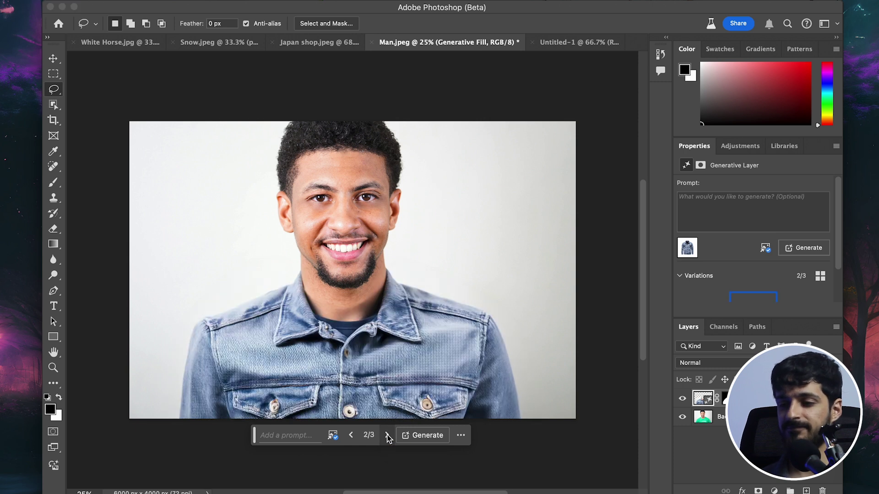
left_click(387, 436)
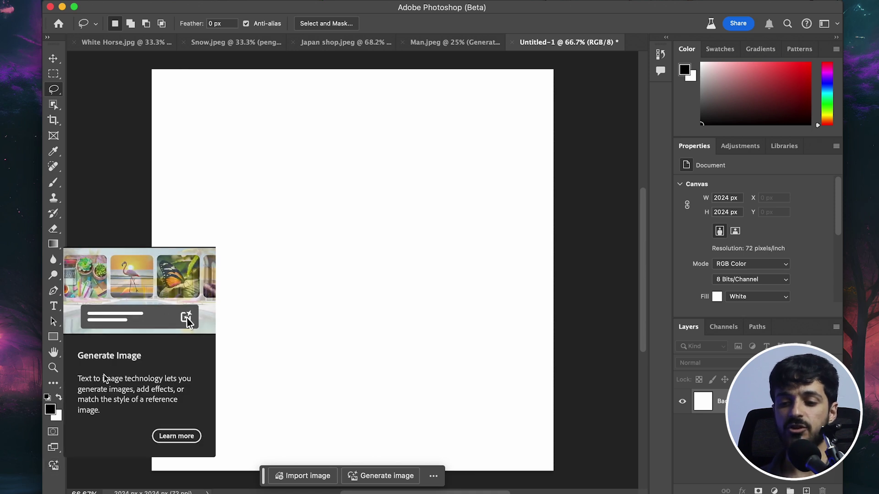
- Set up Generate Image with the prompt "Create a scene of a young boy surrounded by a bustling jungle filled with diverse animals." and content type Photo
left_click(55, 465)
left_click(300, 124)
type("Create a scene of a young boy surrounded by a bustling jungle filled with diverse animals.")
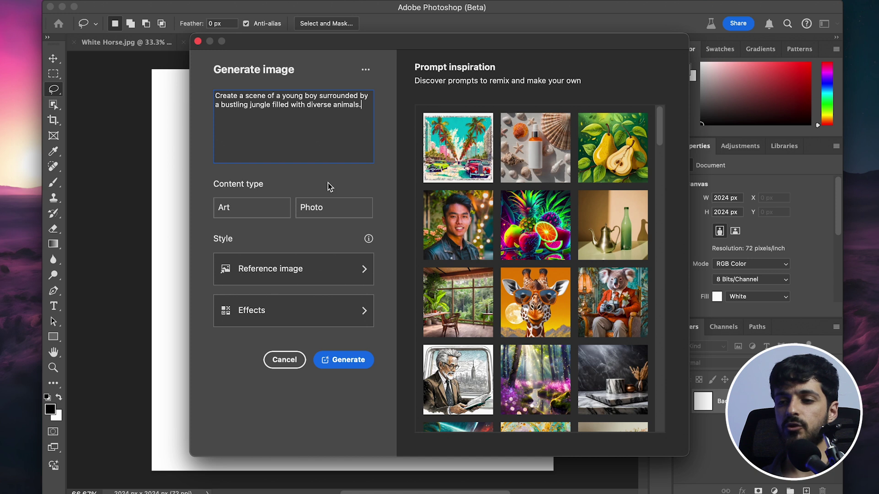
left_click(340, 212)
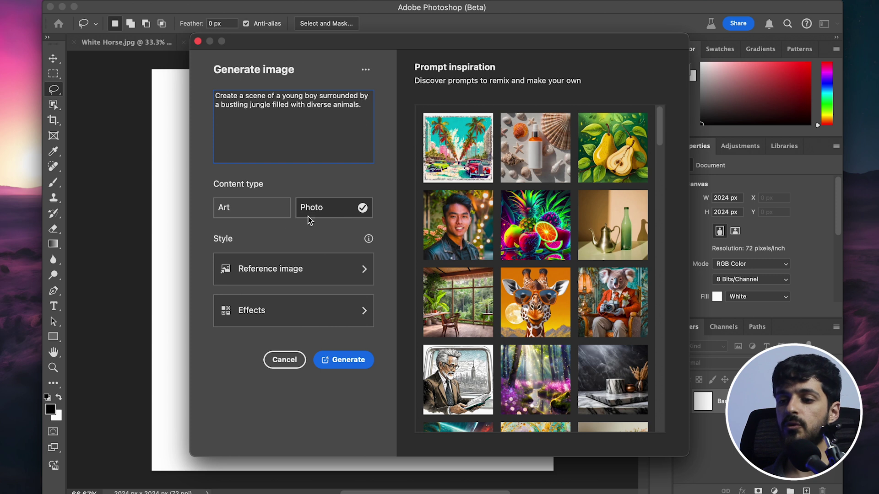
left_click(260, 212)
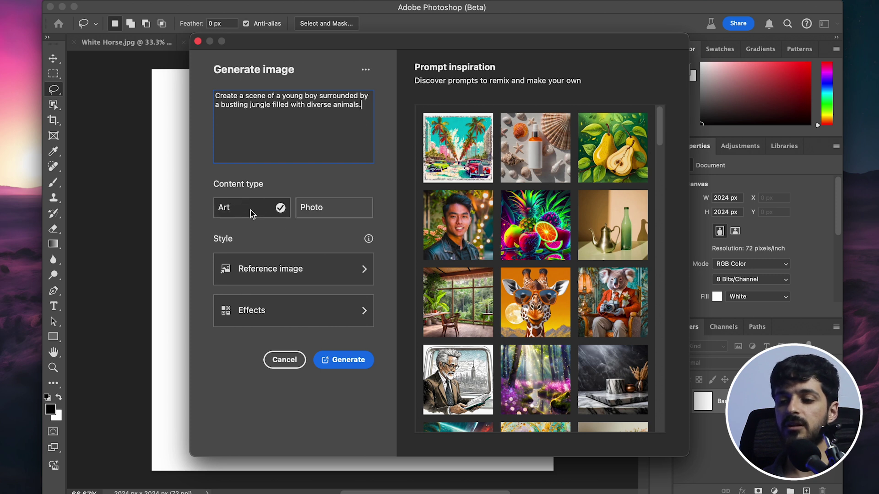
left_click(331, 208)
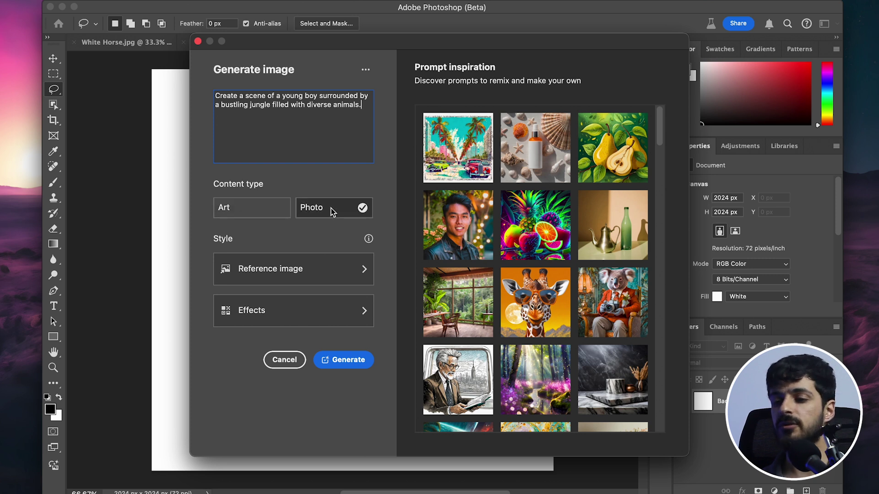
- View the reference image options, add the Digital art effect as the style, and generate the jungle scene
left_click(291, 270)
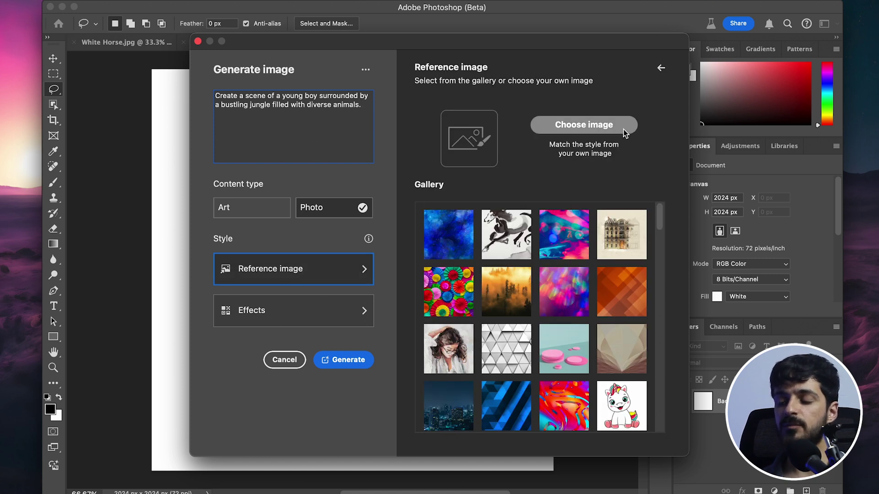
left_click(290, 310)
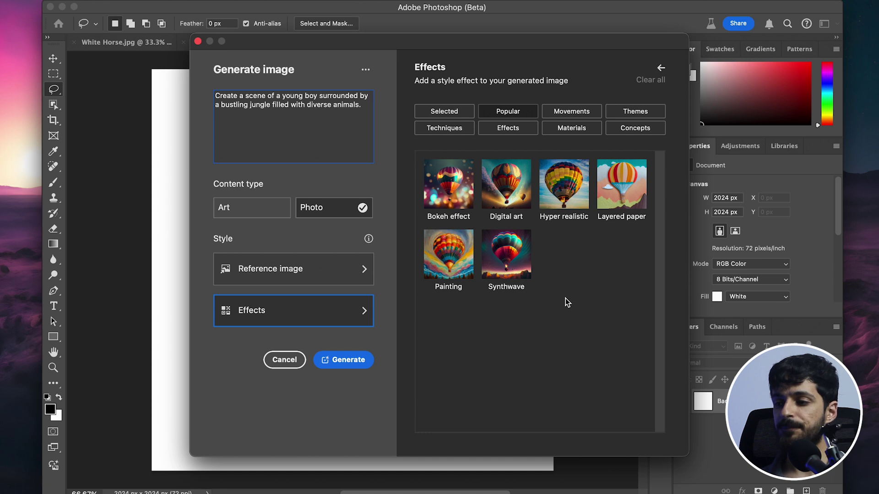
left_click(509, 203)
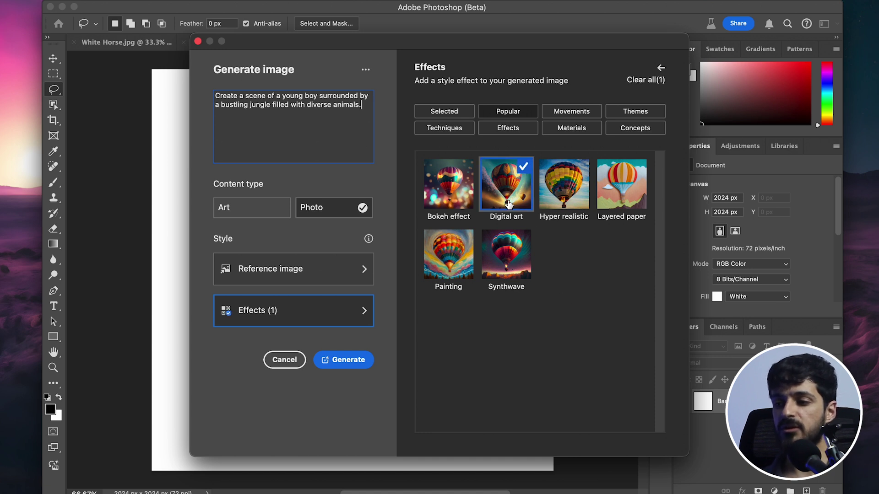
left_click(509, 204)
left_click(508, 204)
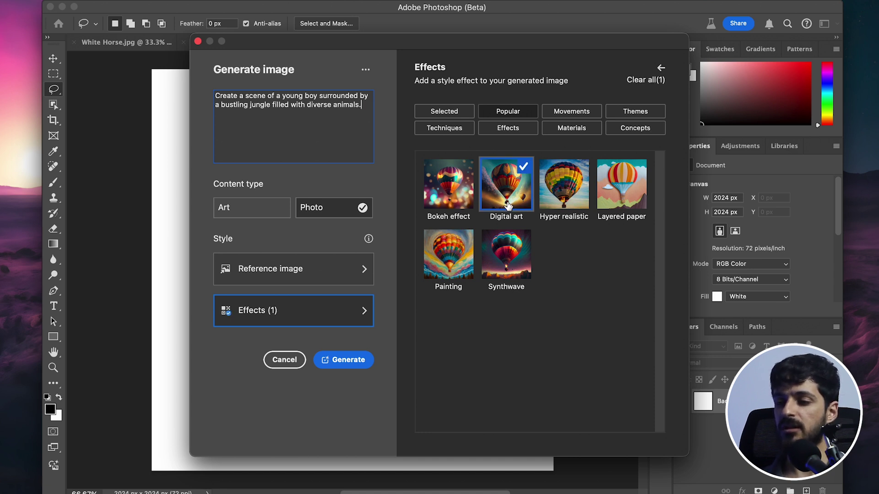
left_click(344, 366)
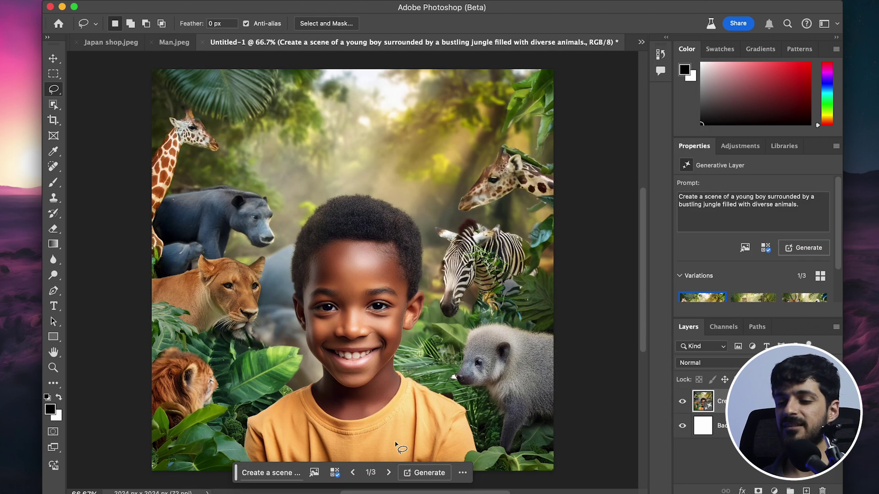
- Compare the three generated jungle scene variations and select the third one
left_click(388, 472)
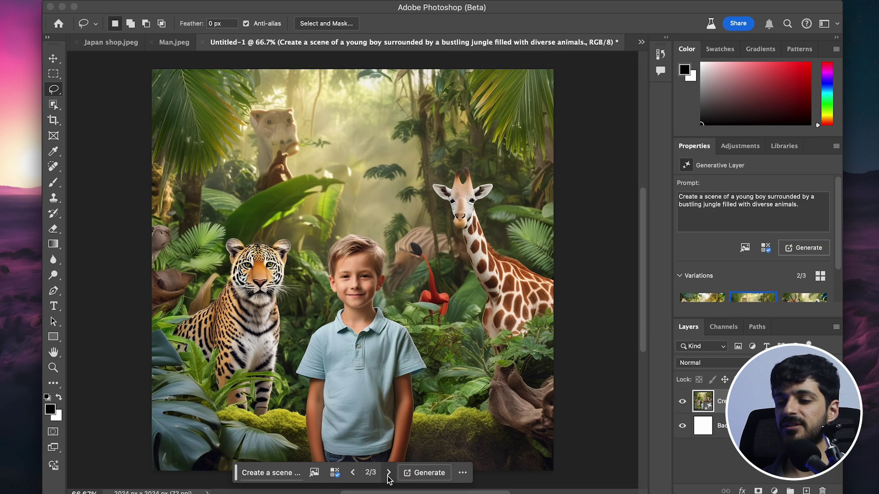
left_click(388, 474)
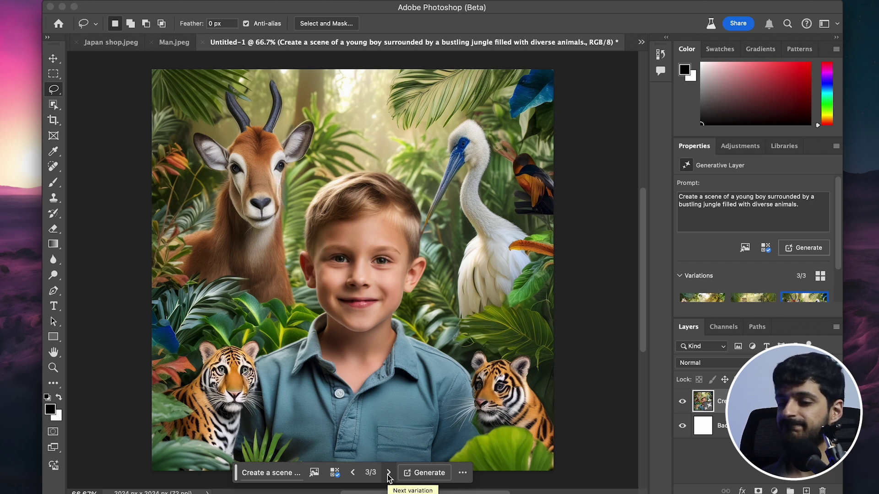
left_click(352, 473)
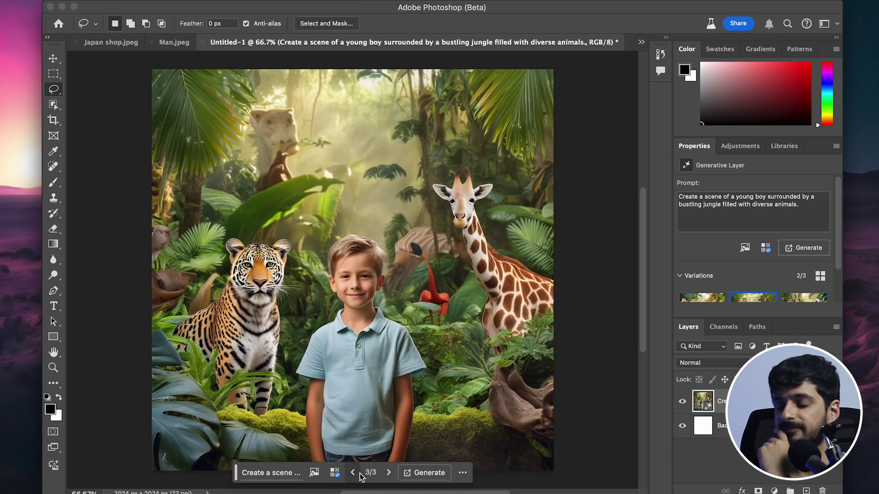
left_click(352, 473)
left_click(387, 473)
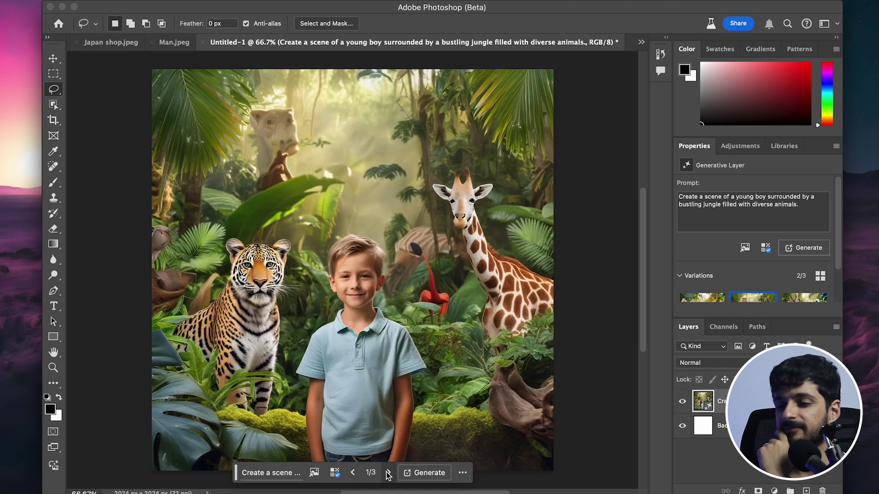
left_click(387, 473)
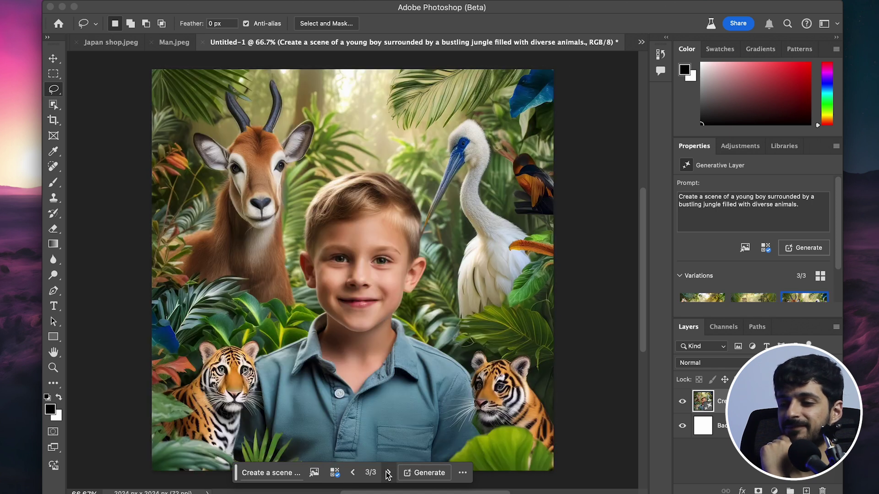